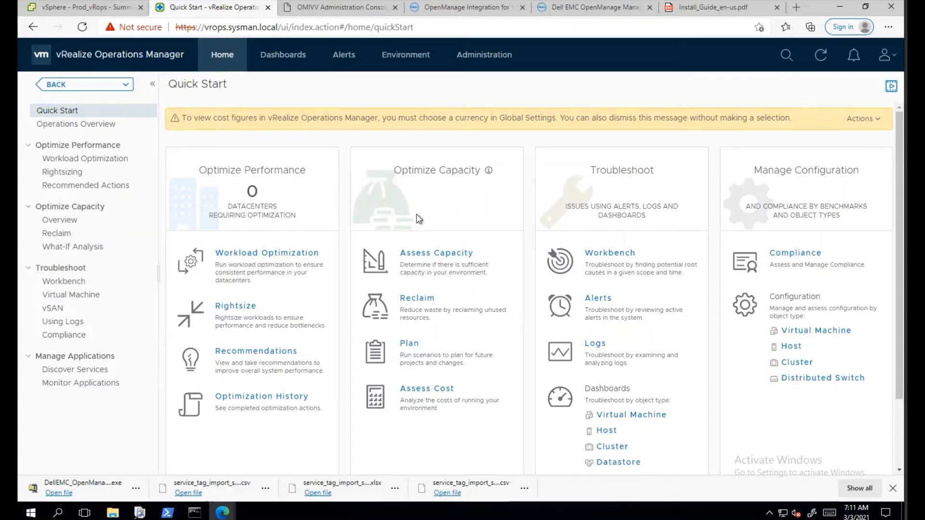
Switch to the Dell OpenManage downloads page and check the omivv folder for OpenManageAdapter-2.1.494.pak.
left_click(458, 8)
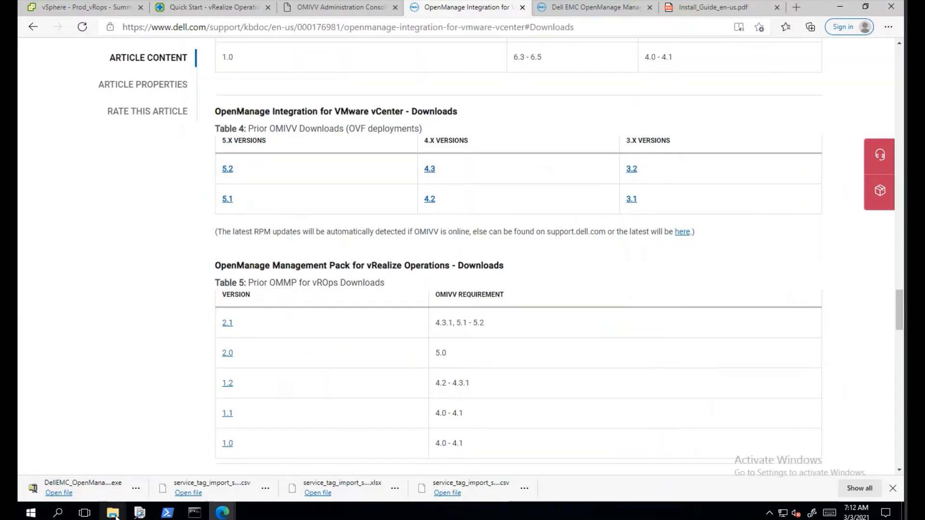
mouse_move(115, 516)
left_click(196, 459)
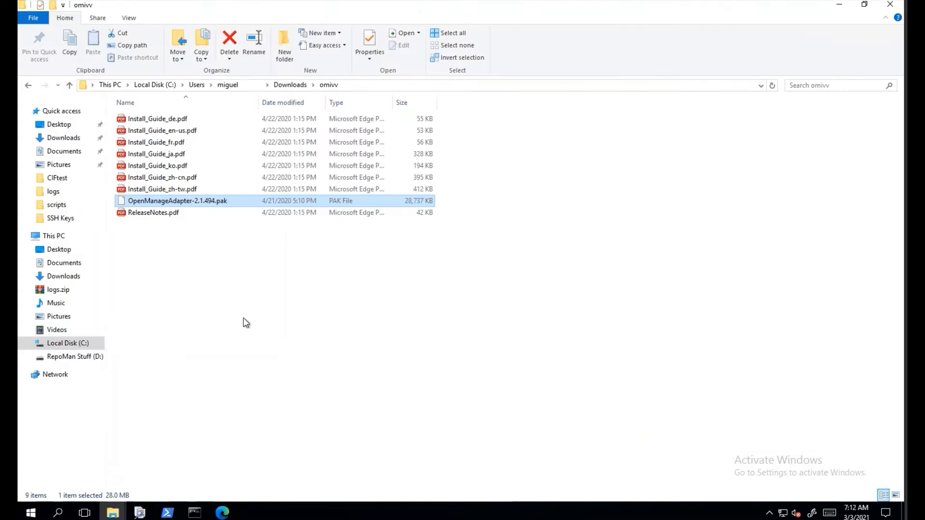
left_click(194, 204)
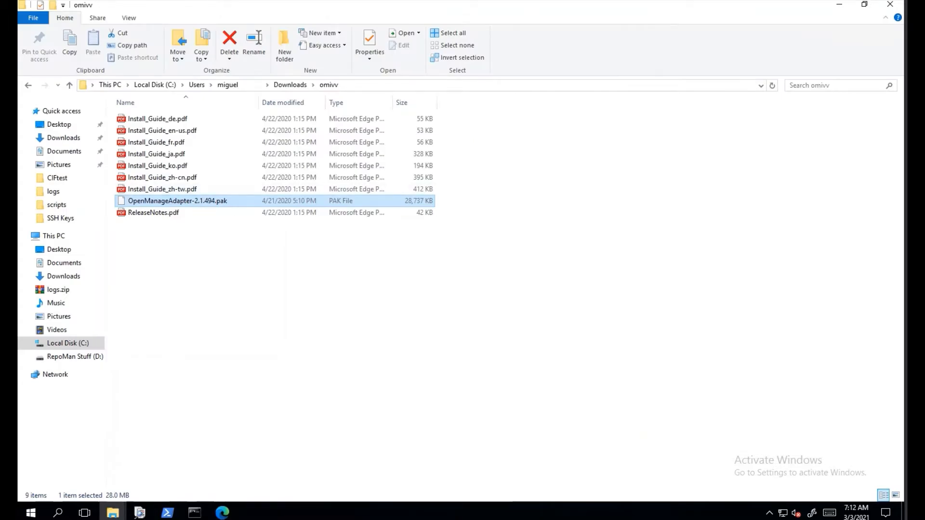
left_click(839, 6)
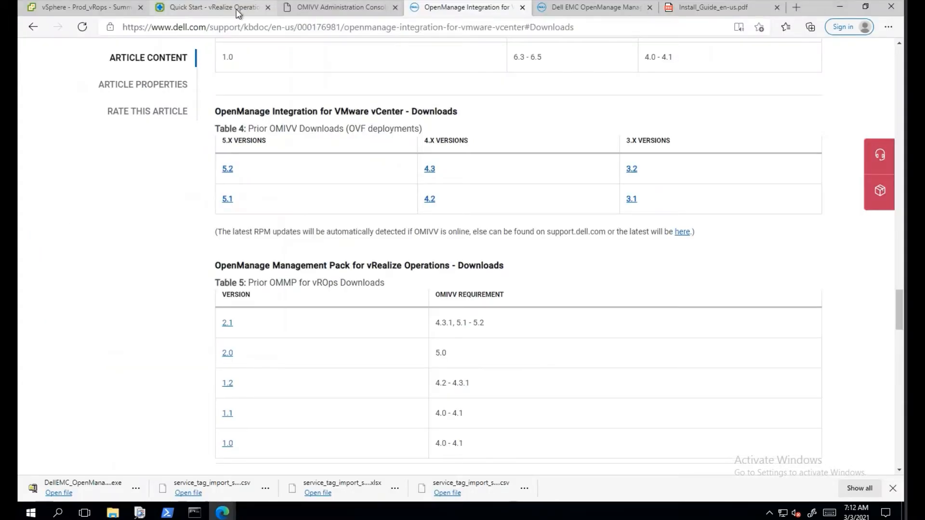
Go to Administration > Solutions > Repository and start adding a new solution pack.
left_click(212, 8)
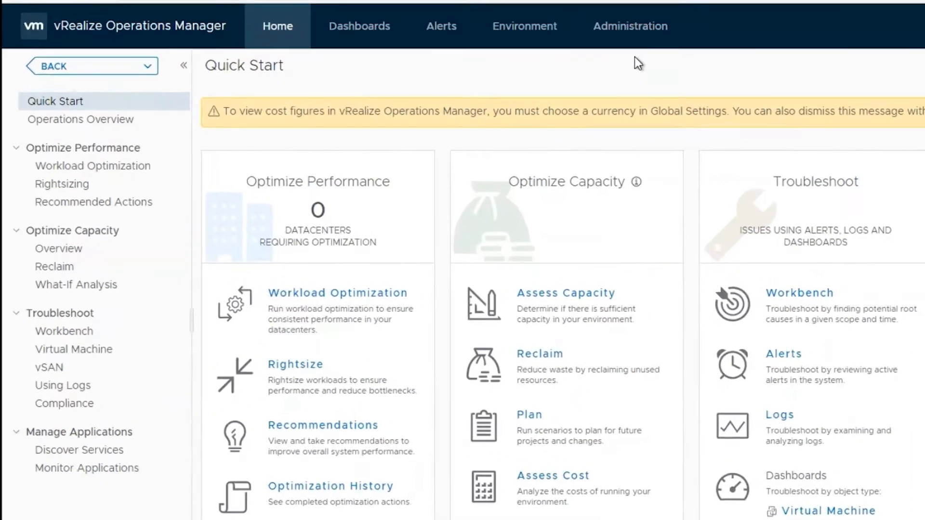
left_click(486, 57)
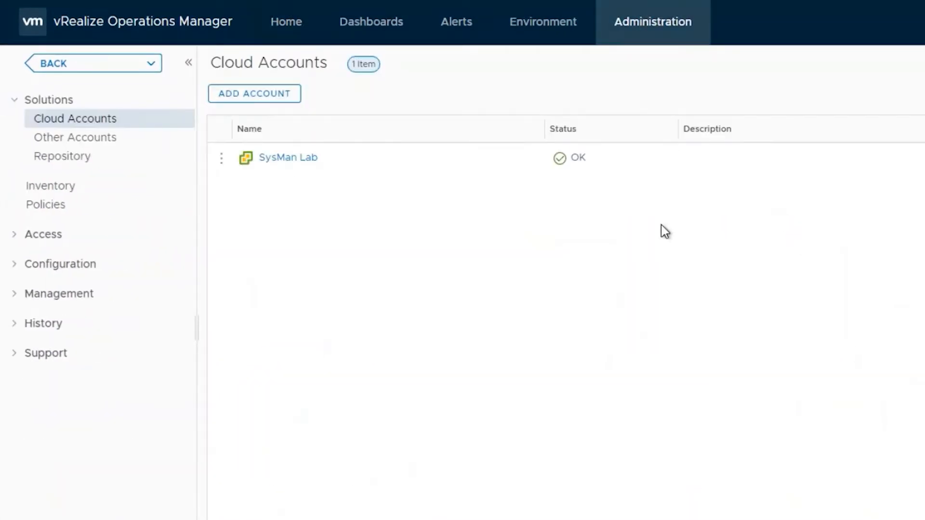
left_click(72, 157)
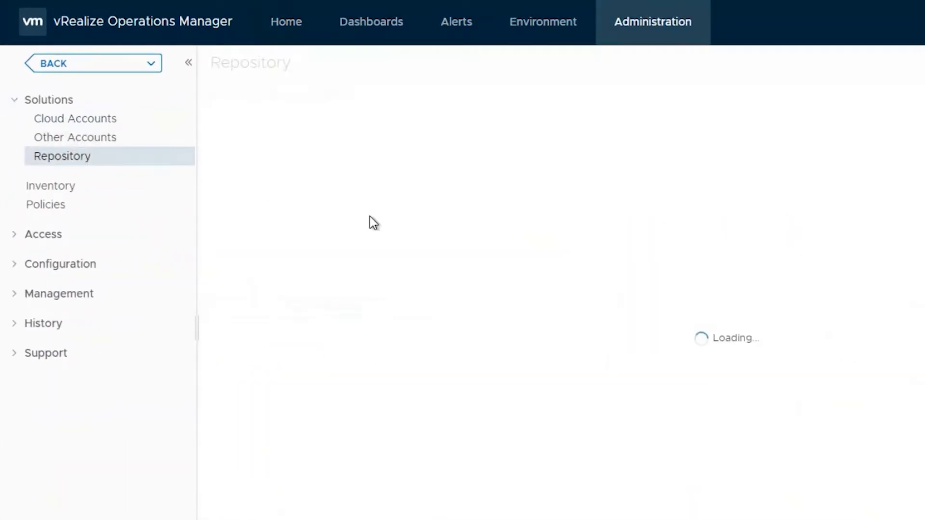
scroll(371, 220, "down", 10)
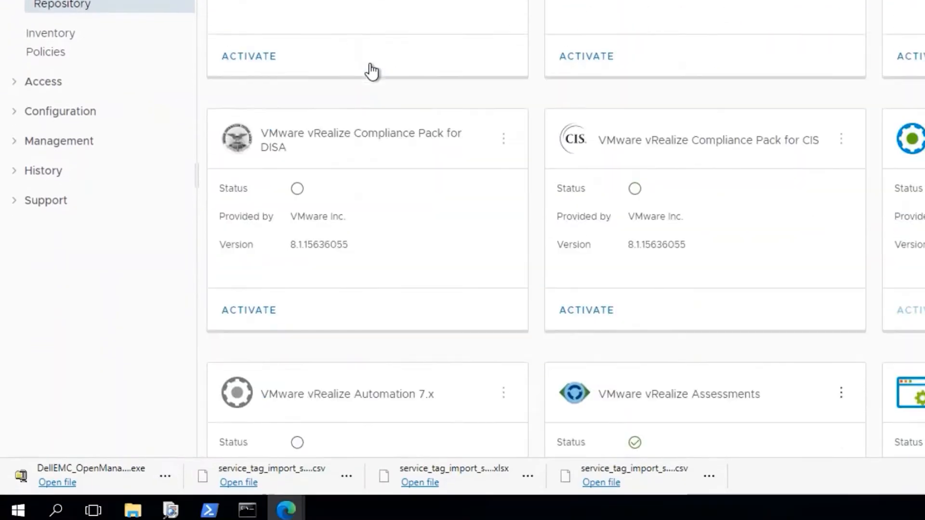
scroll(372, 71, "down", 2)
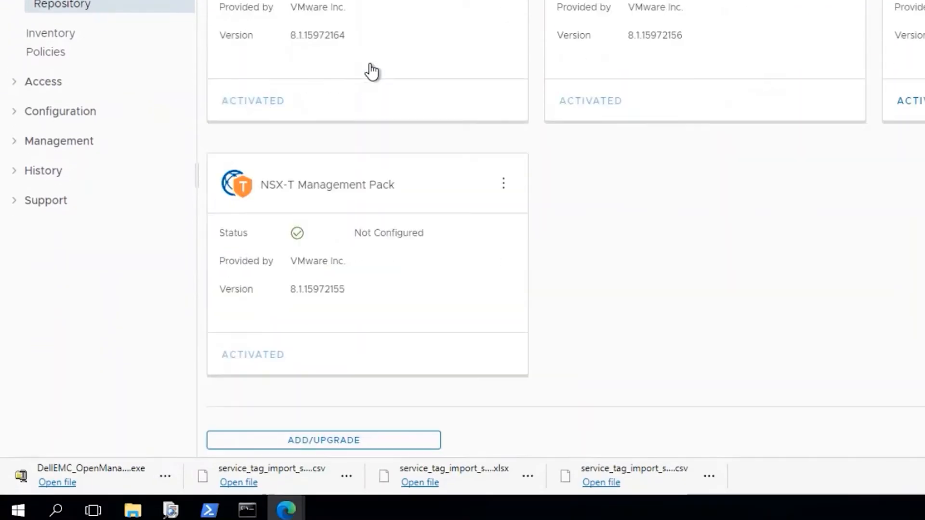
left_click(339, 443)
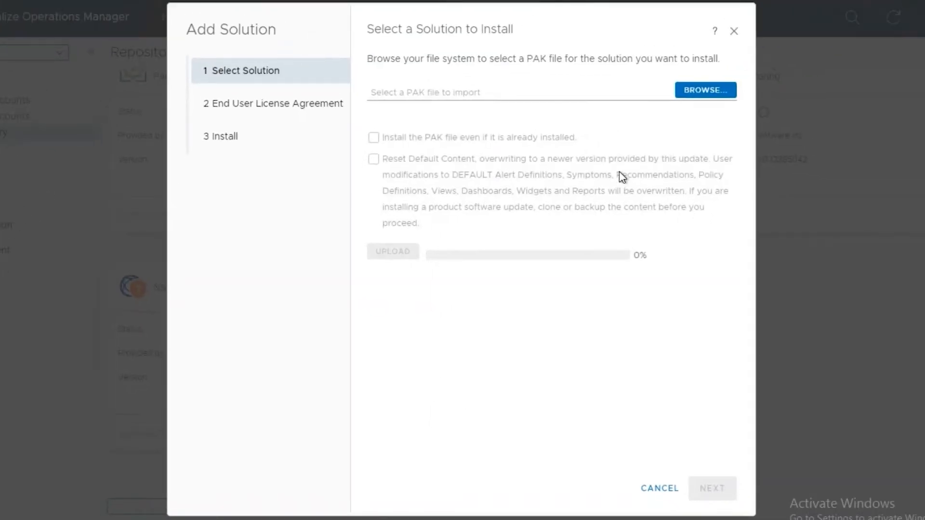
Choose OpenManageAdapter-2.1.494.pak from the omivv folder as the PAK file.
left_click(687, 93)
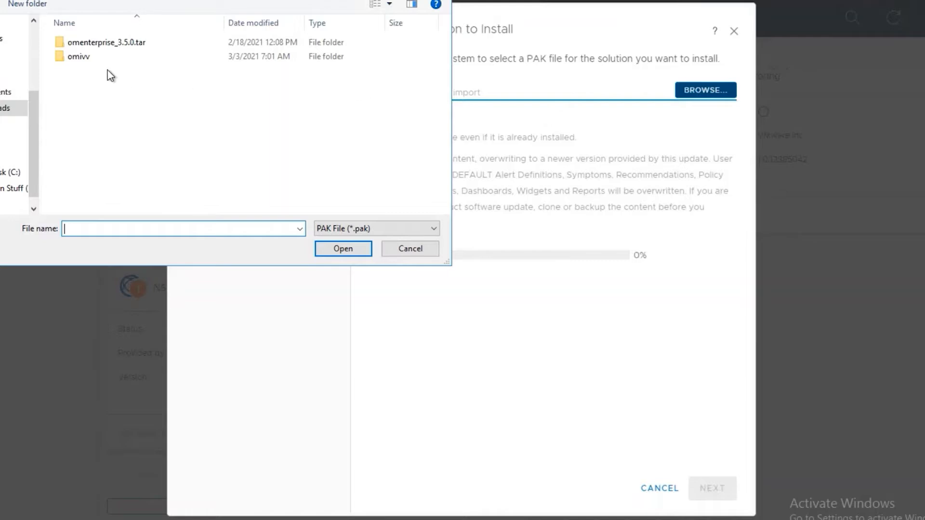
double_click(99, 58)
left_click(186, 45)
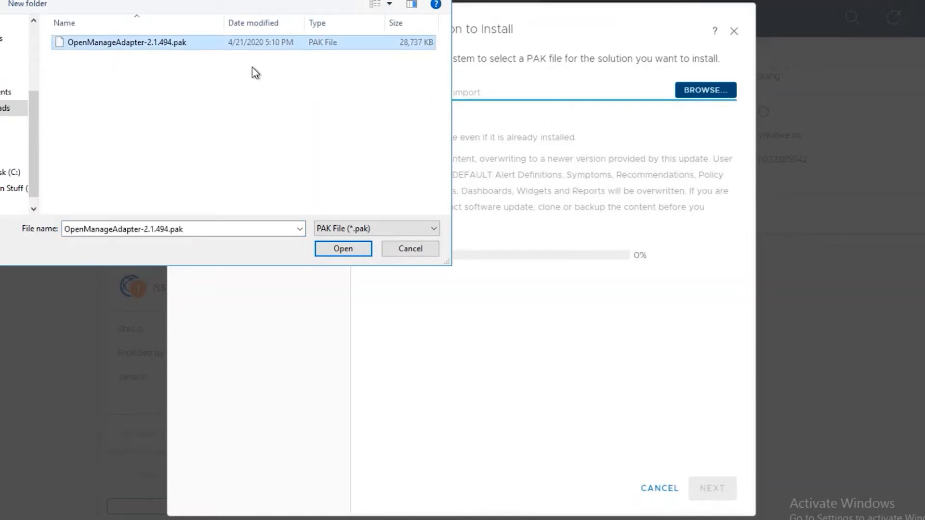
left_click(333, 247)
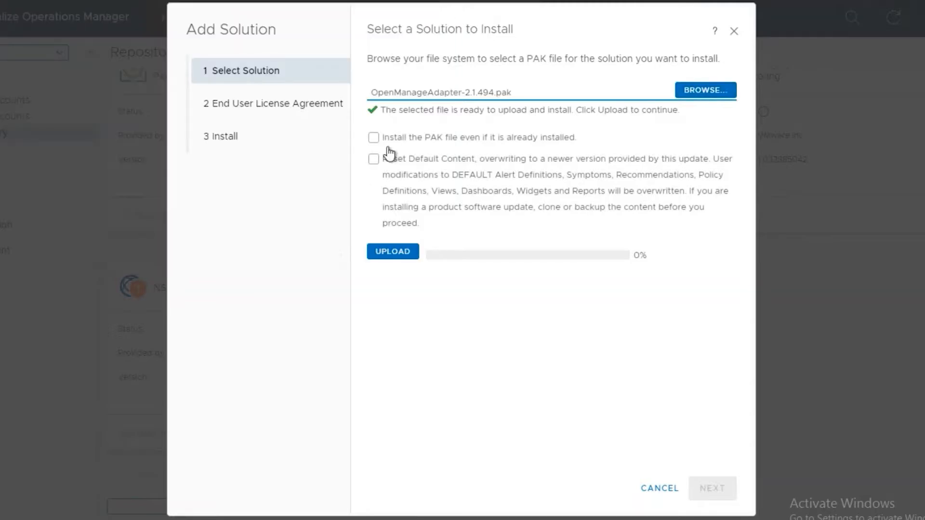
Enable reinstalling the PAK and Reset Default Content, accept the overwrite warning, and upload.
left_click(375, 139)
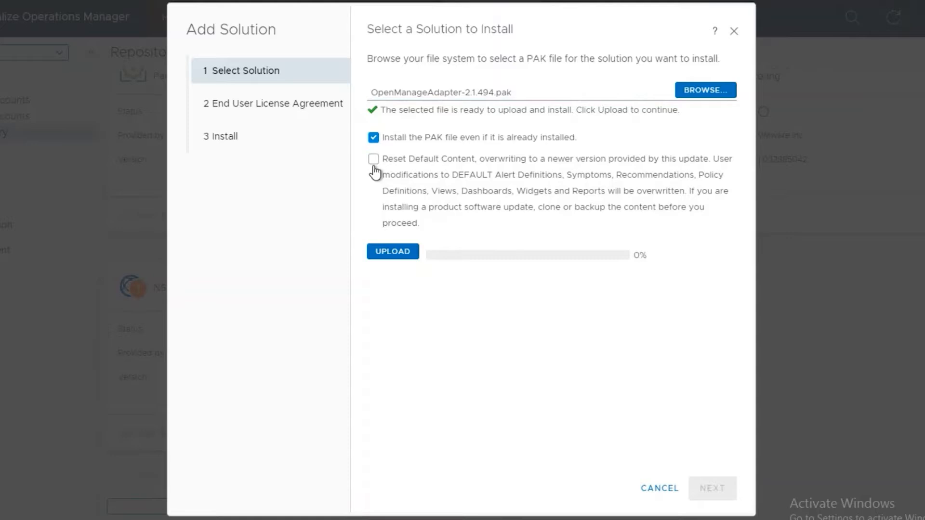
left_click(374, 160)
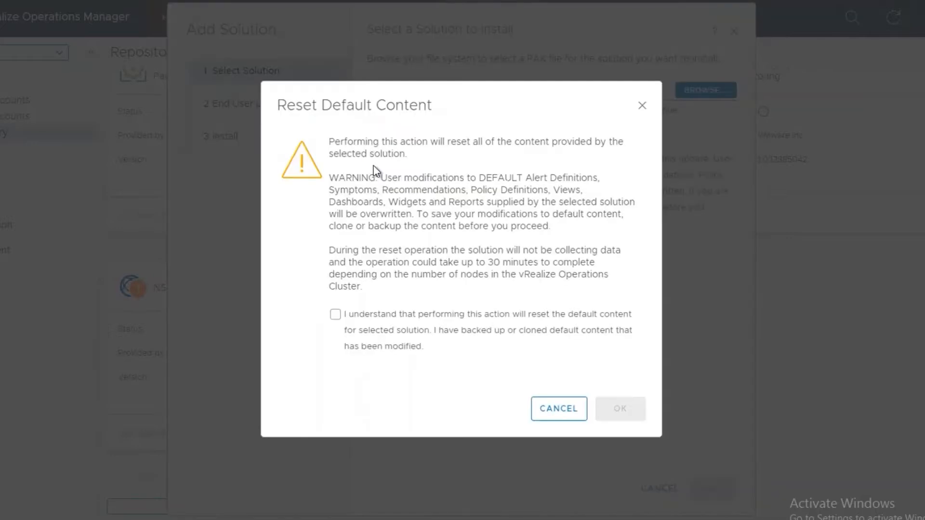
left_click(422, 322)
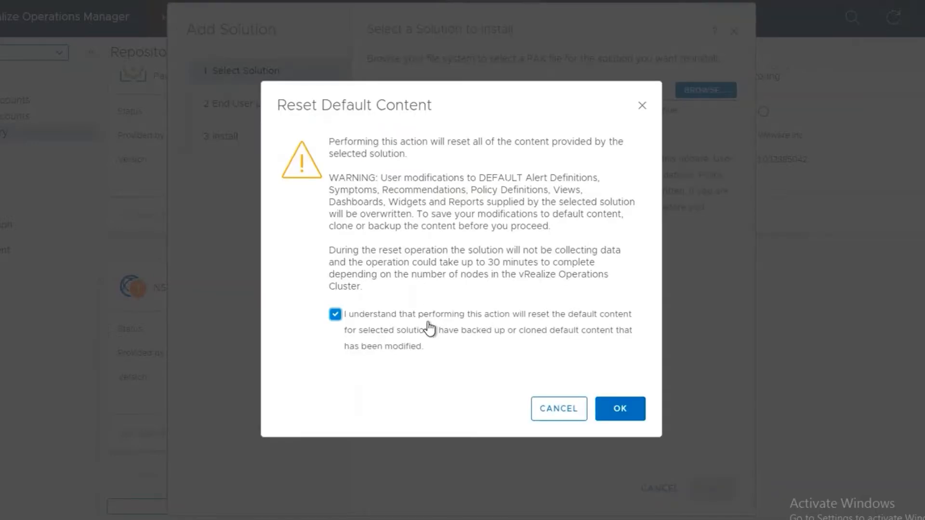
left_click(617, 410)
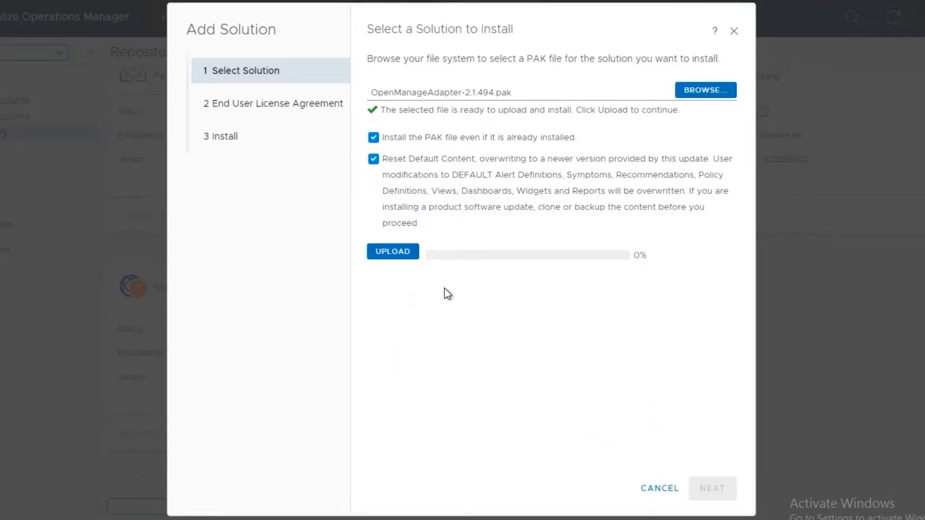
left_click(409, 261)
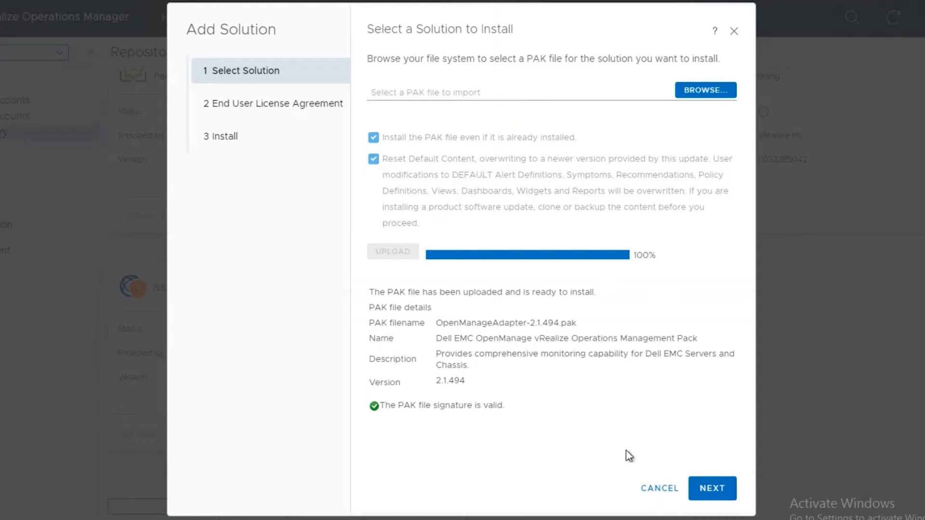
Accept the license terms, install Dell EMC OpenManage Management Pack 2.1.494, and close the wizard.
left_click(714, 488)
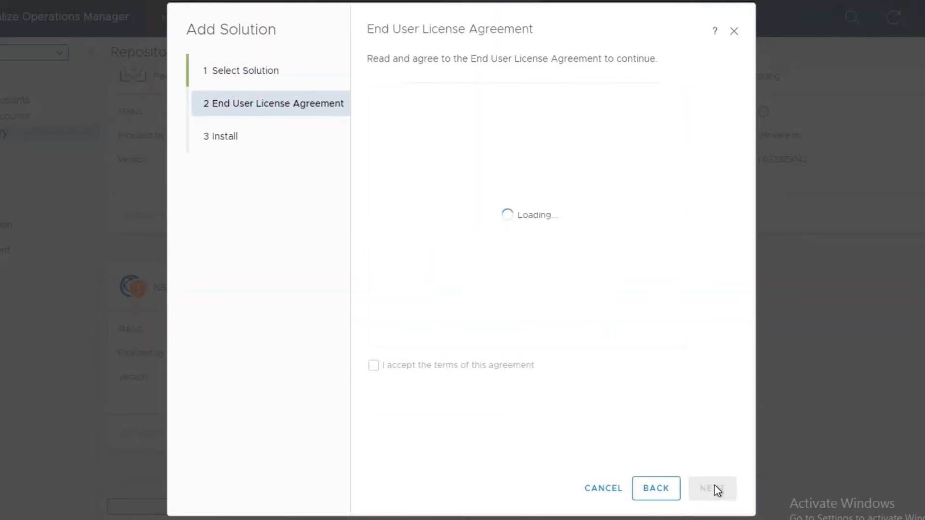
left_click(474, 367)
scroll(546, 295, "down", 15)
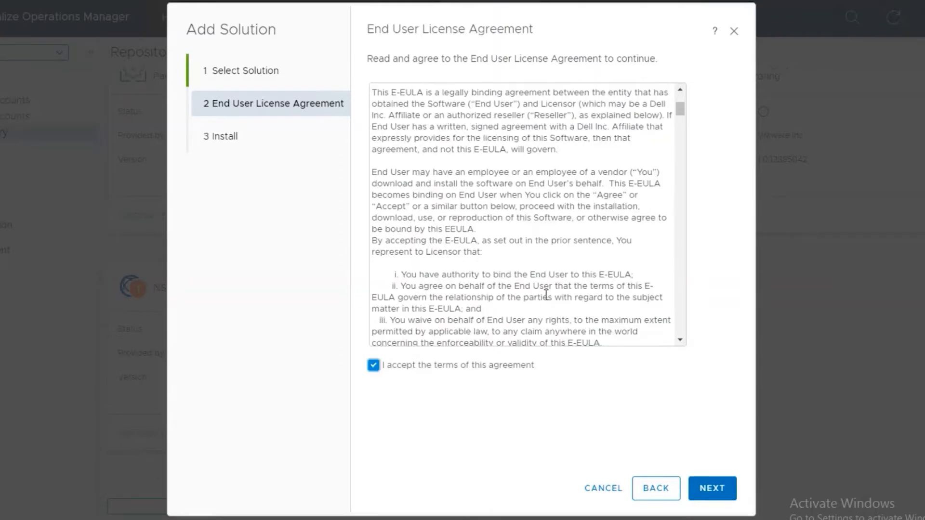
scroll(546, 295, "down", 5)
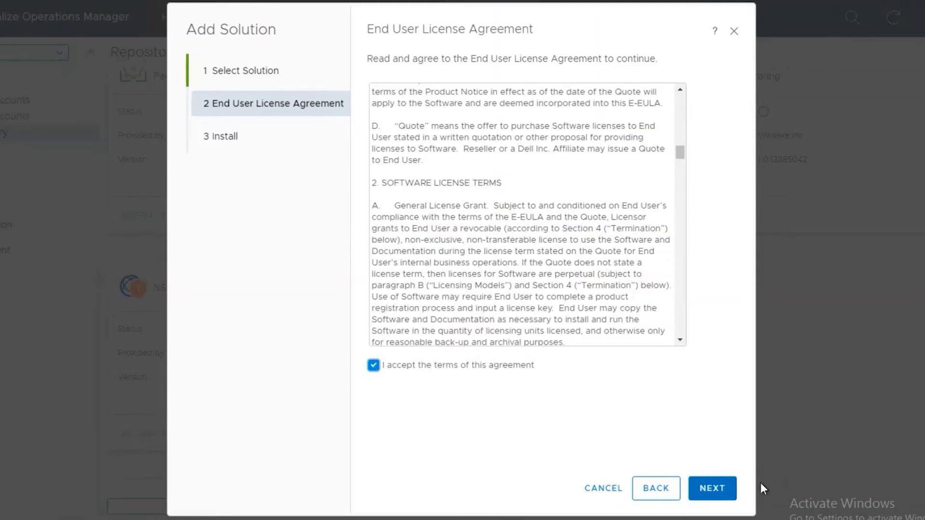
left_click(728, 492)
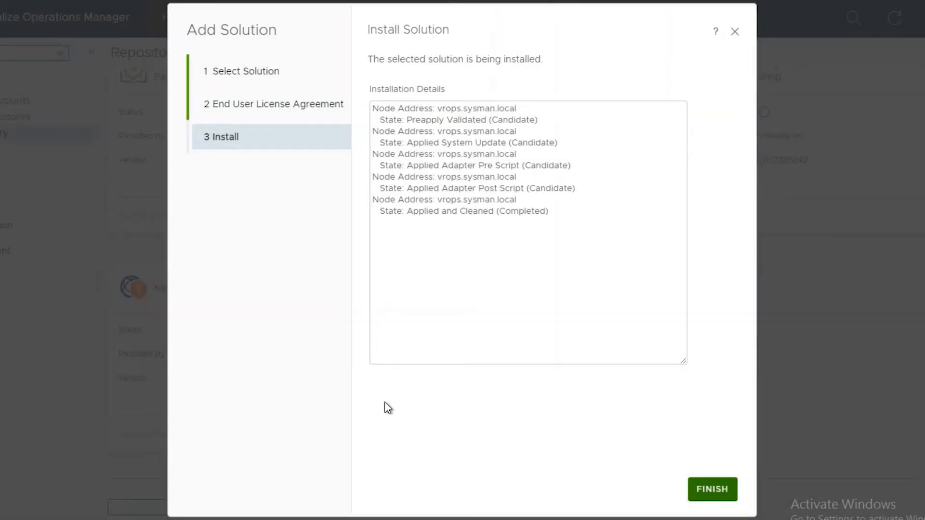
left_click(713, 484)
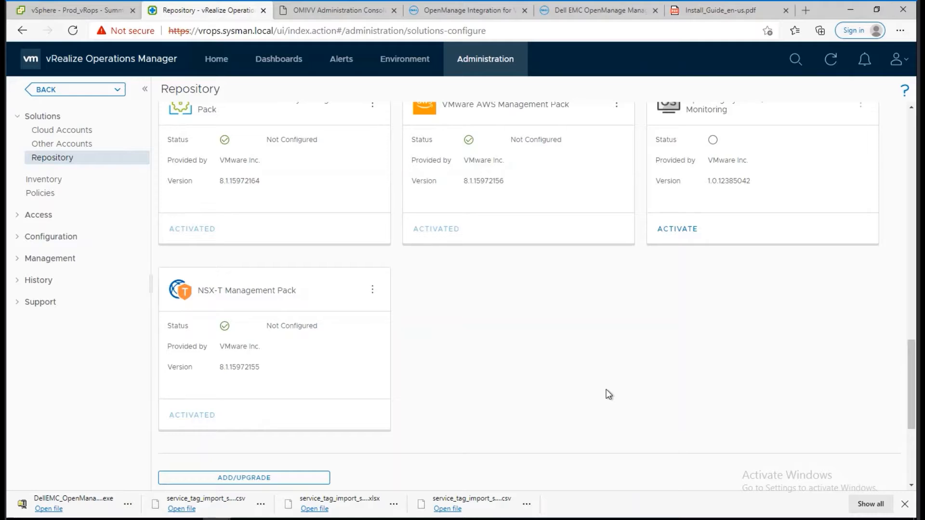
Scroll back to the top of the Repository's management pack list.
scroll(607, 391, "up", 12)
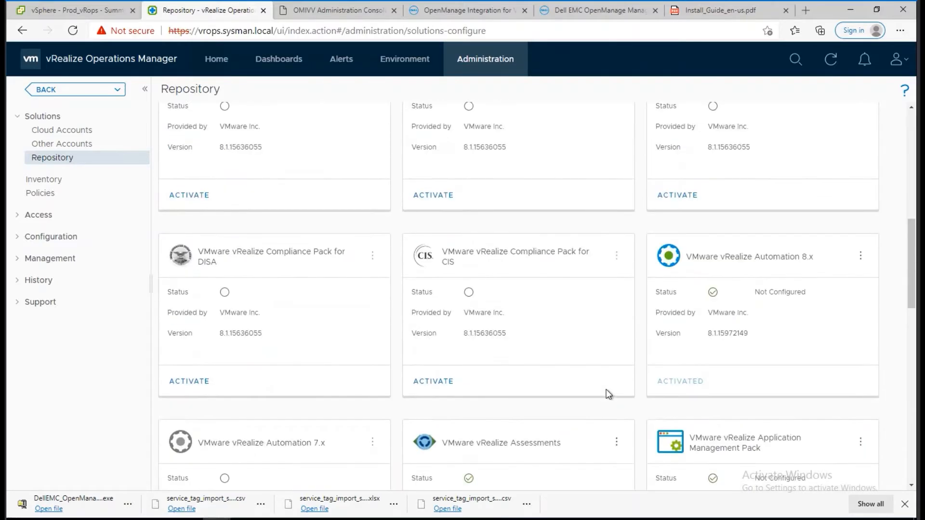
scroll(606, 390, "up", 5)
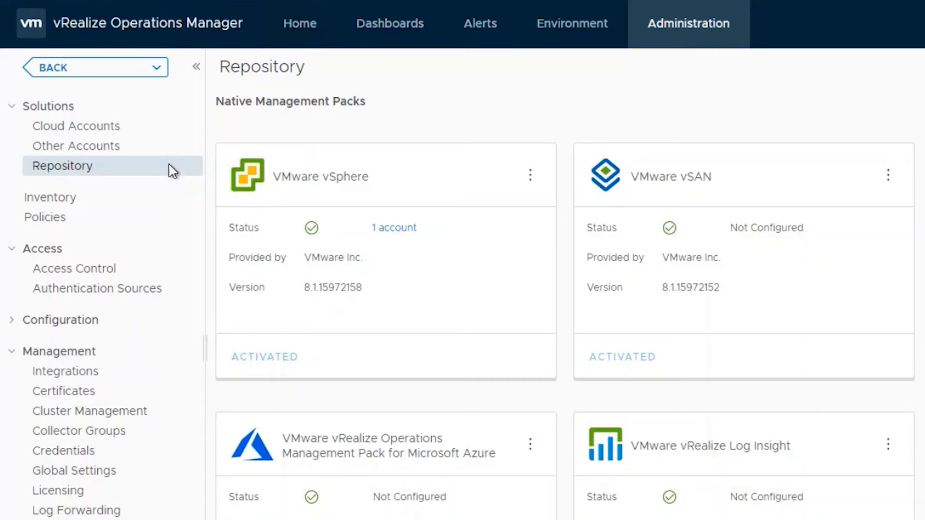
From Other Accounts, add a new Dell EMC OpenManage Adapter account.
left_click(70, 151)
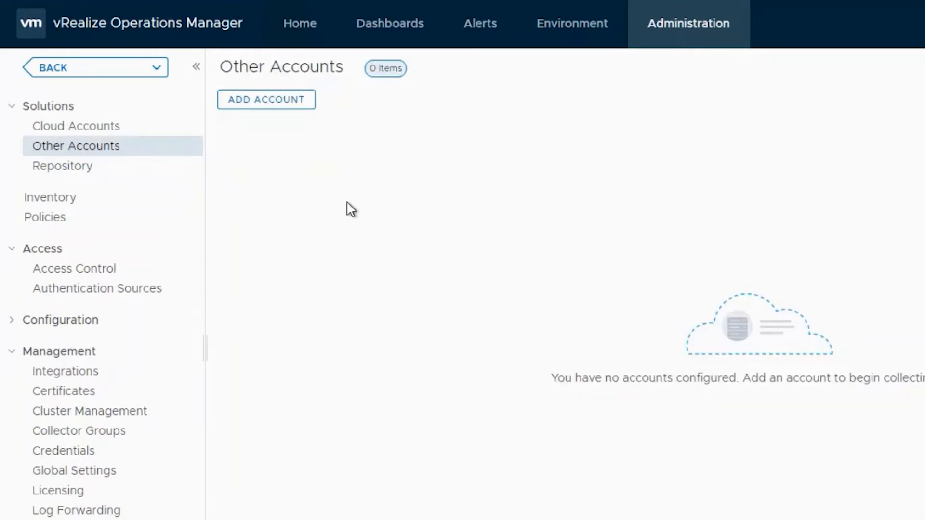
left_click(284, 114)
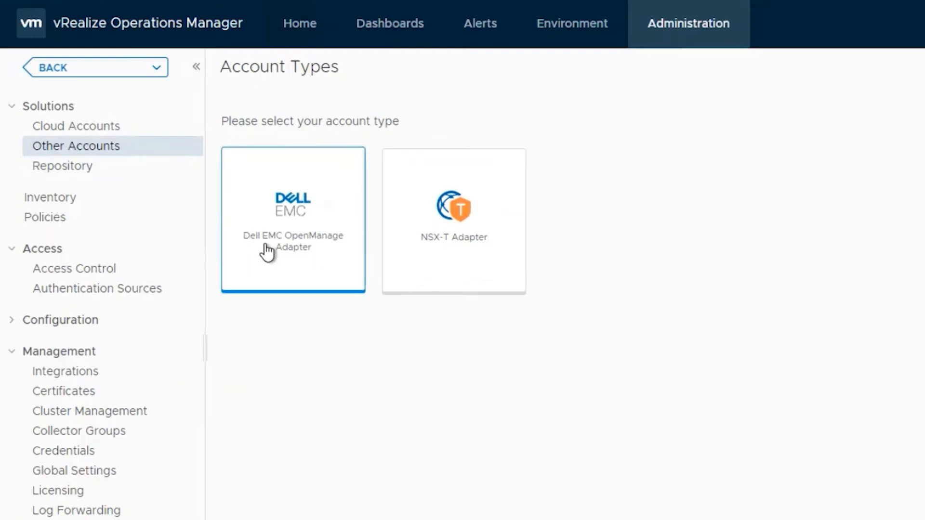
left_click(298, 269)
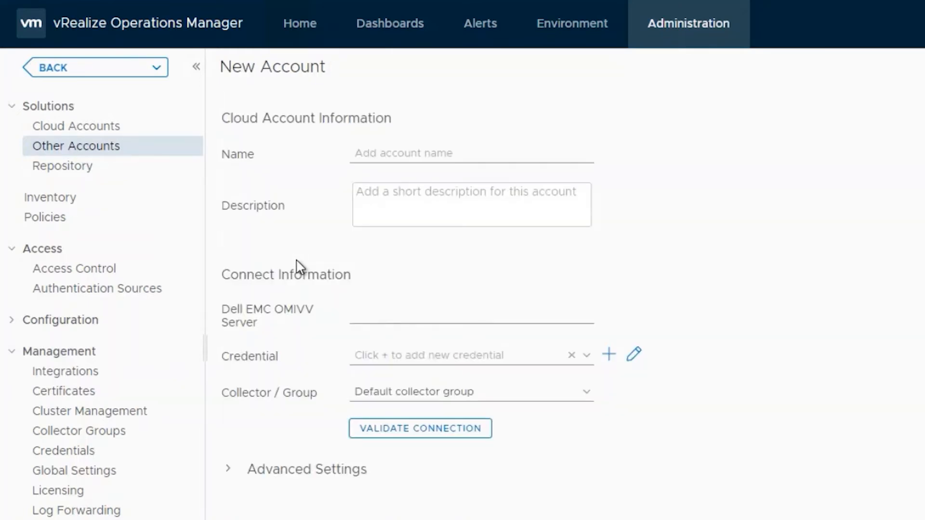
Name the account 'OMIVV connection', set OMIVV server 100.92.5.194, and add a new credential.
left_click(404, 160)
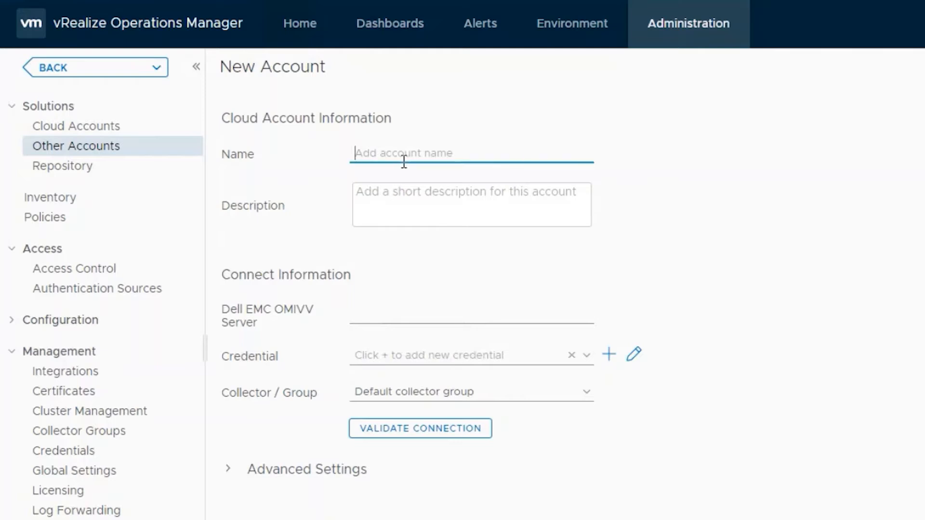
type("OMIVV con")
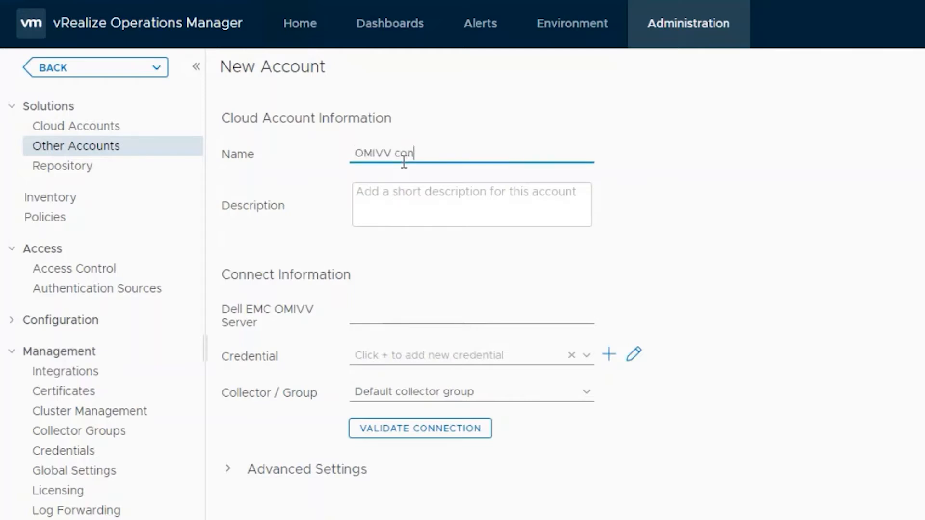
type("nection")
key("Tab")
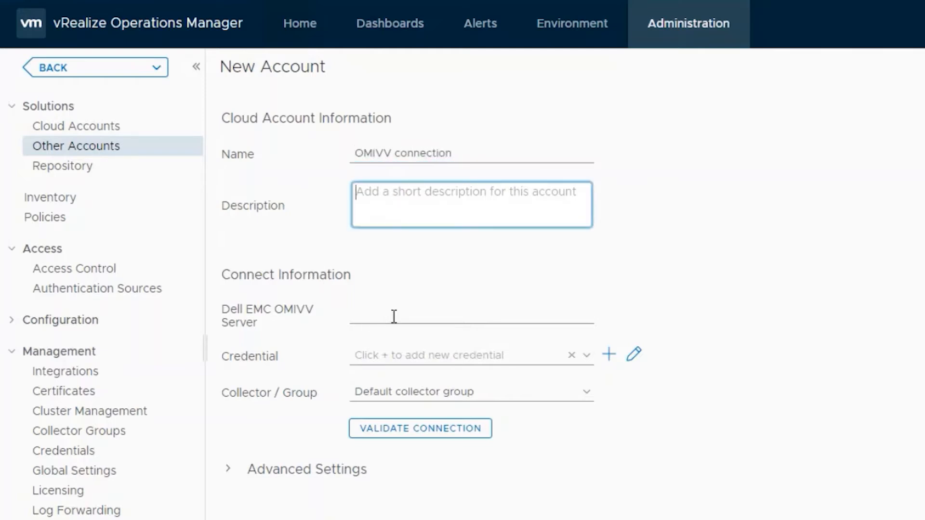
left_click(394, 317)
type("100.")
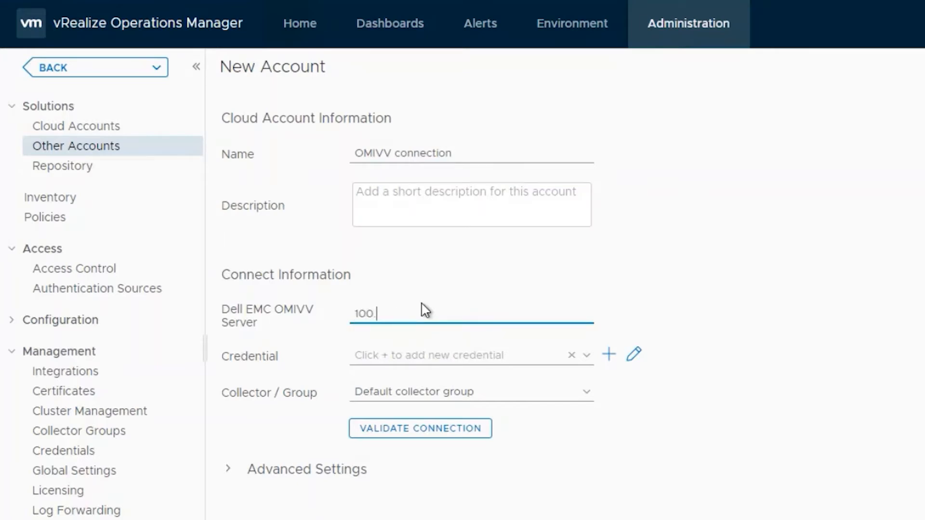
type("92.5.194")
key("Tab")
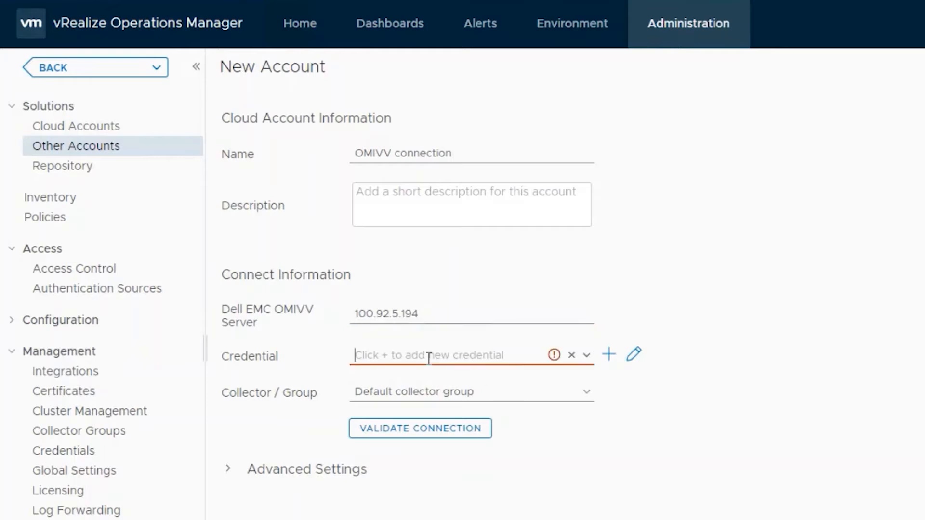
left_click(608, 356)
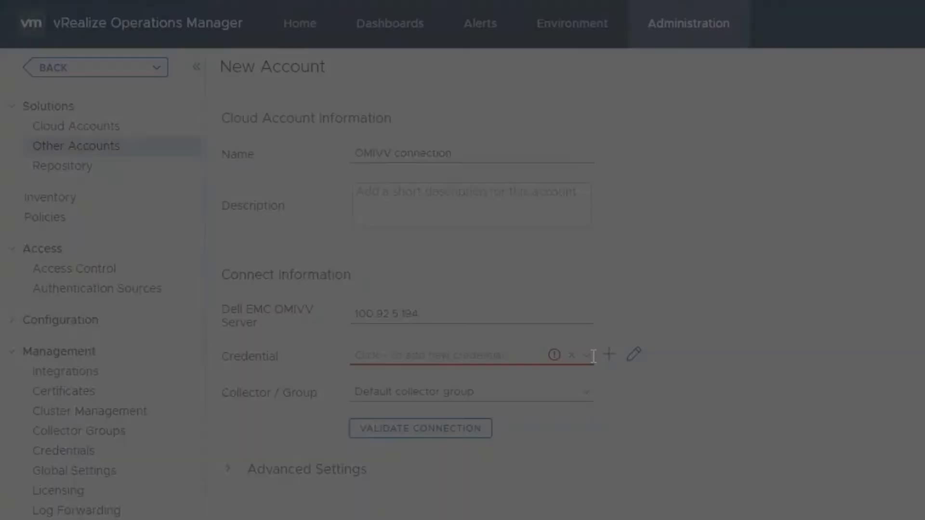
Save credential 'OMIVV connection Creds' with the OMIVV and vROps usernames and passwords.
left_click(612, 271)
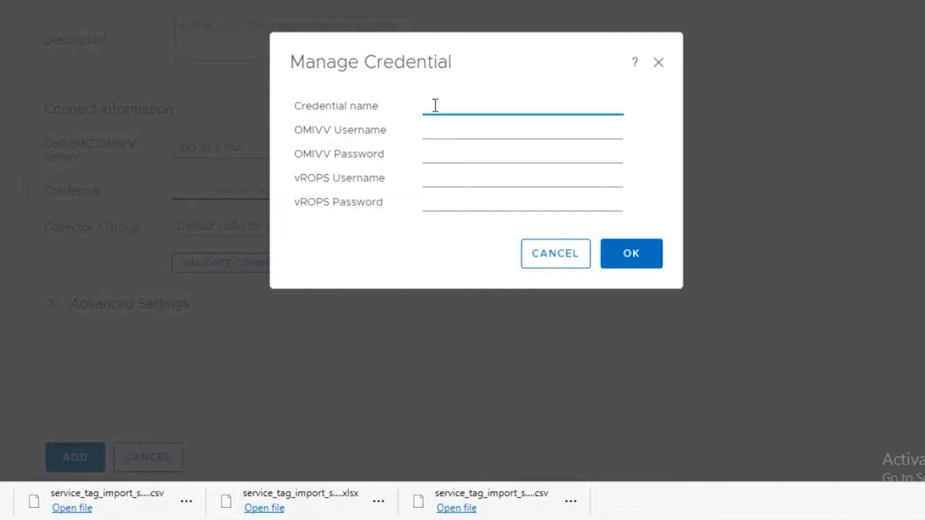
type("OMIVV connection Creds")
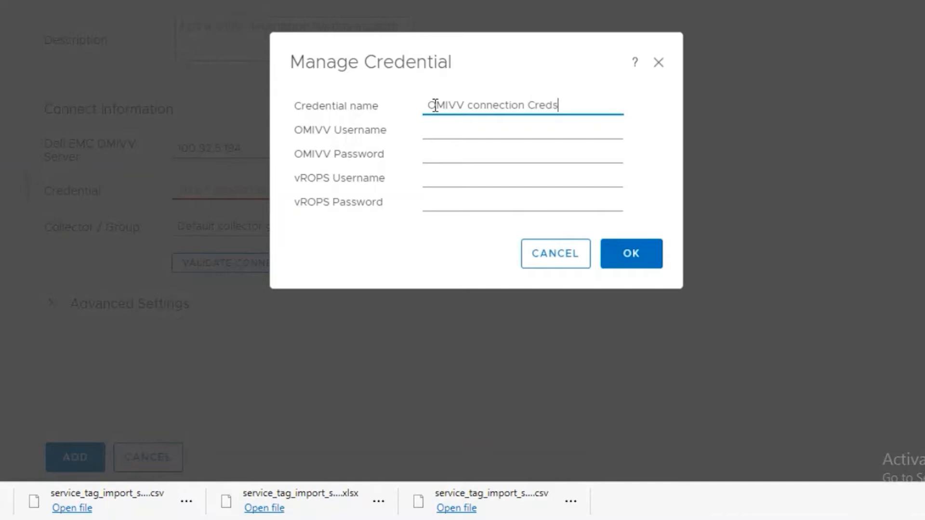
key("Tab")
type("admin")
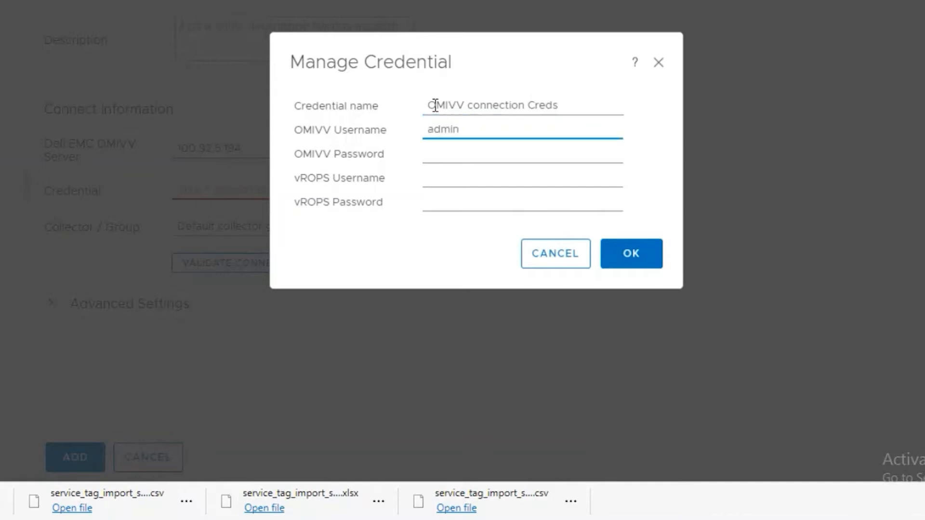
key("Tab")
type("******")
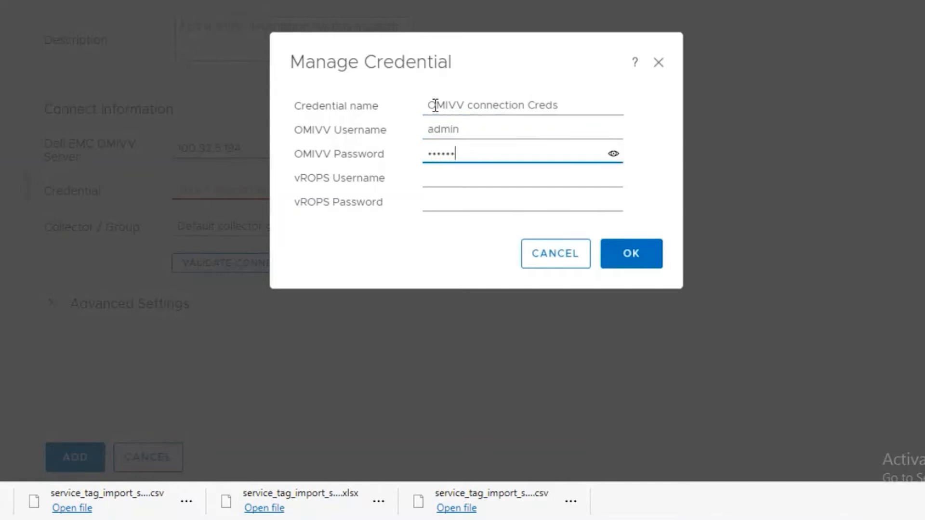
type("***")
key("Tab")
type("adm")
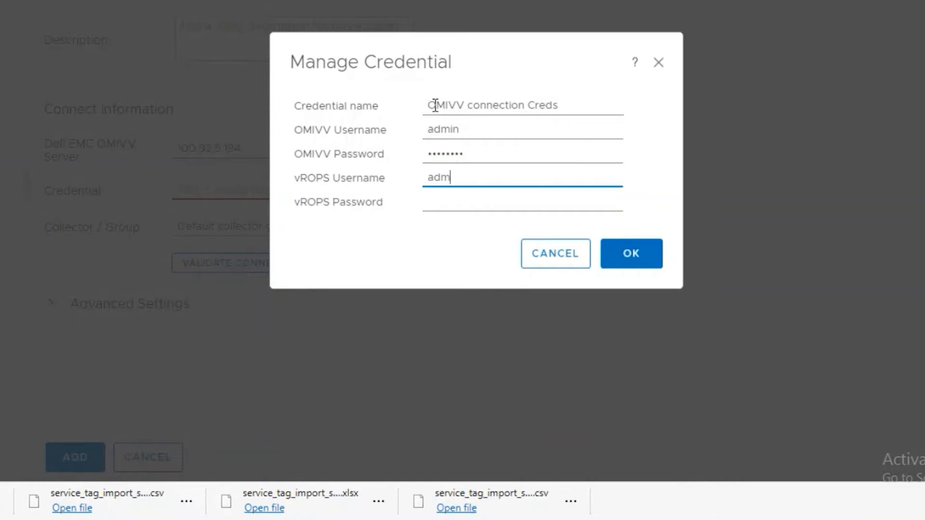
type("in")
key("Tab")
type("*********")
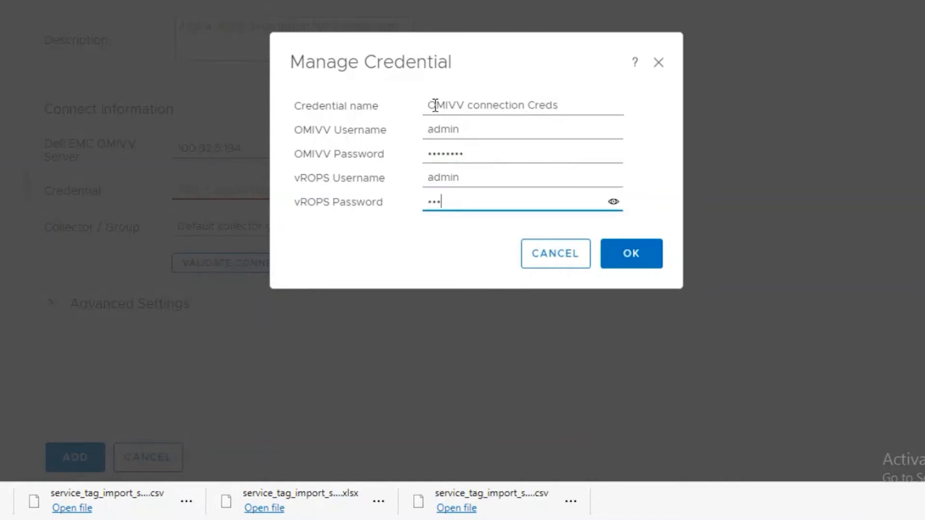
key("Tab")
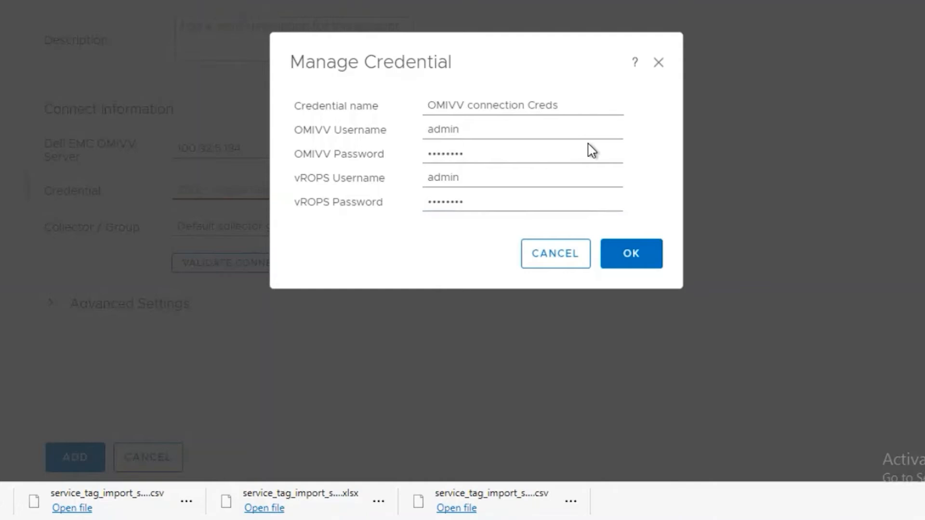
left_click(619, 263)
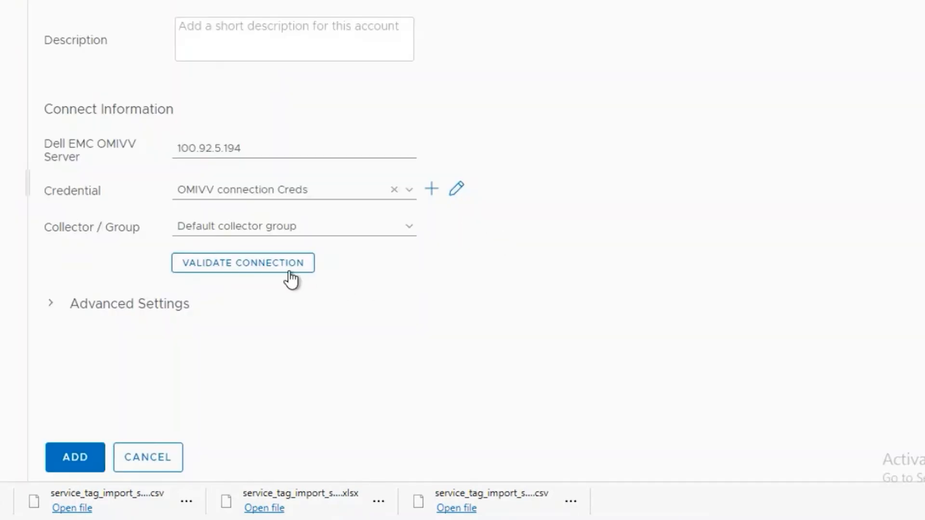
Validate the OMIVV connection successfully, review Advanced Settings, and add the 'OMIVV connection' account.
left_click(287, 279)
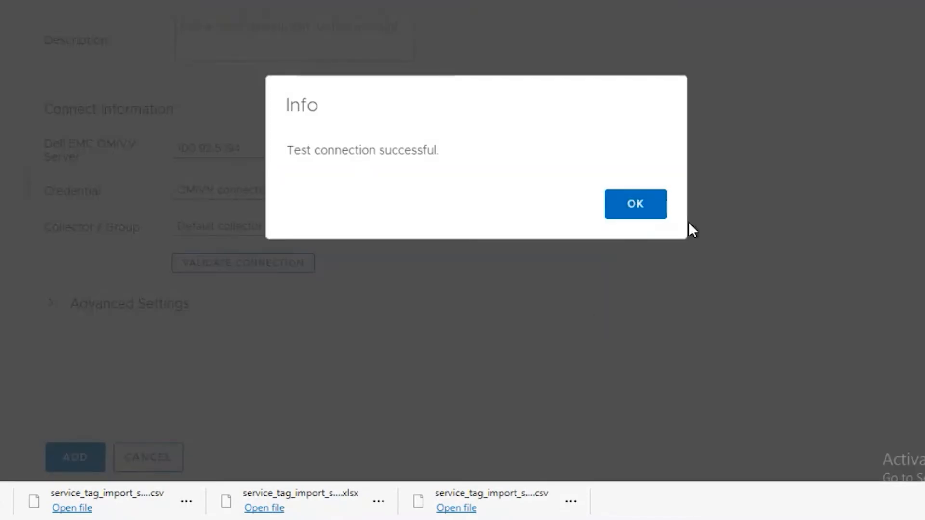
left_click(642, 212)
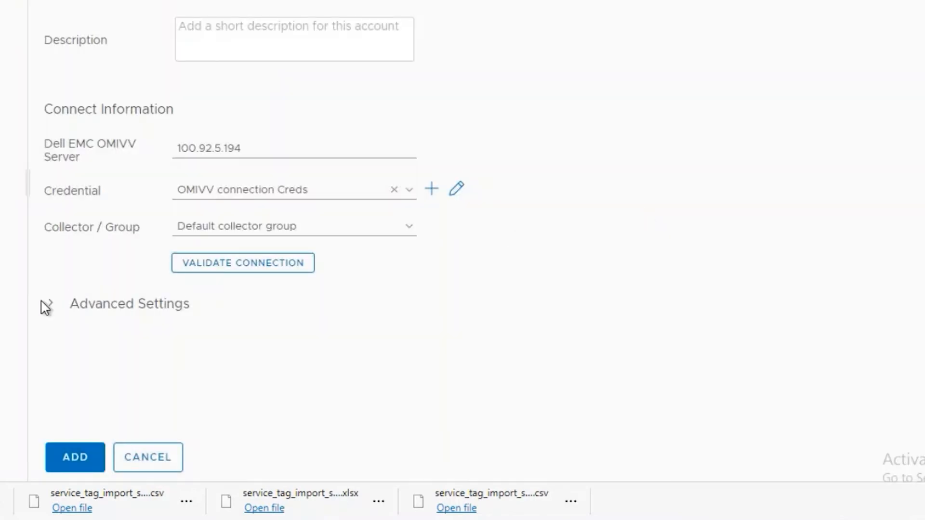
left_click(48, 308)
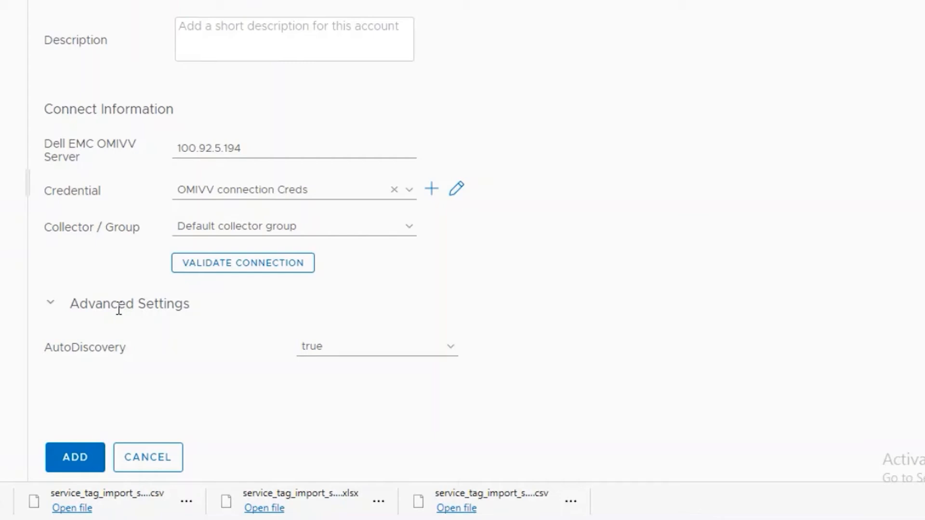
left_click(77, 457)
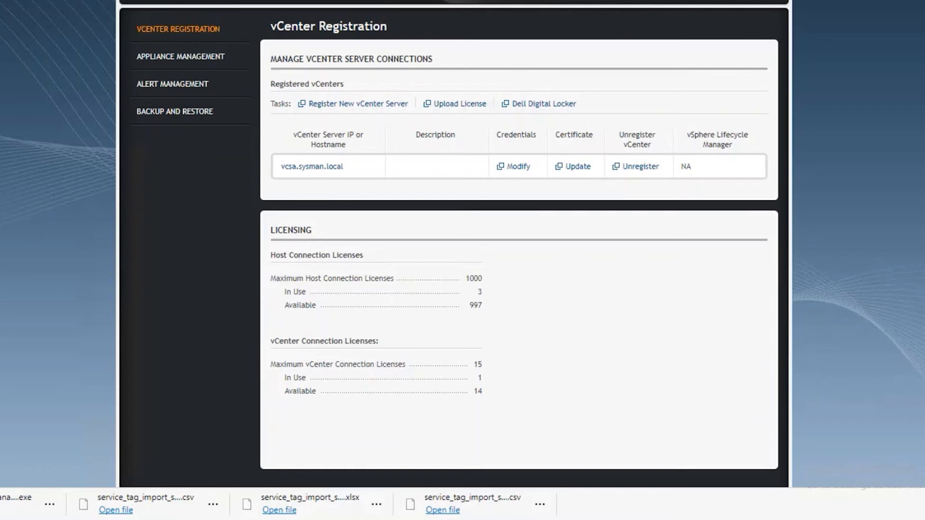
Set Extended Monitoring and SNMP Trap Monitoring to Enabled in OMIVV Appliance Management, then return to vROps.
double_click(212, 60)
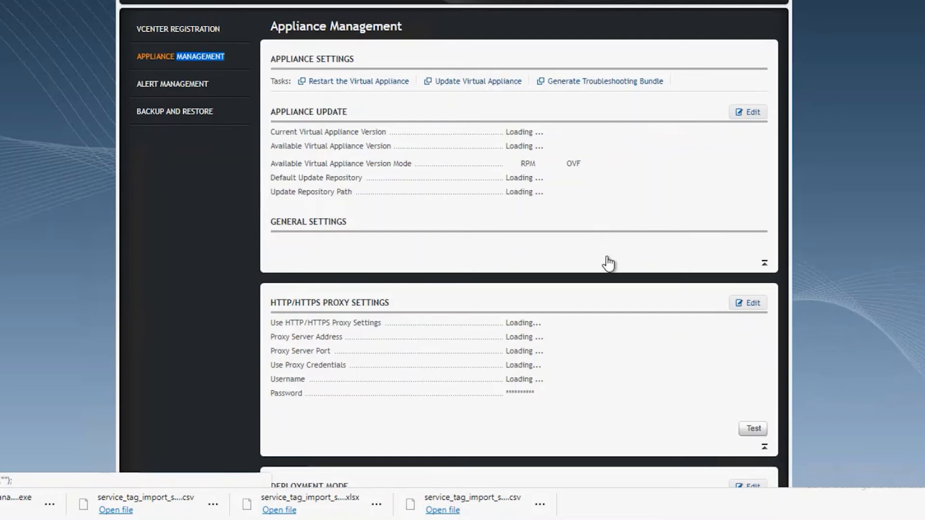
scroll(872, 324, "down", 6)
scroll(871, 326, "down", 3)
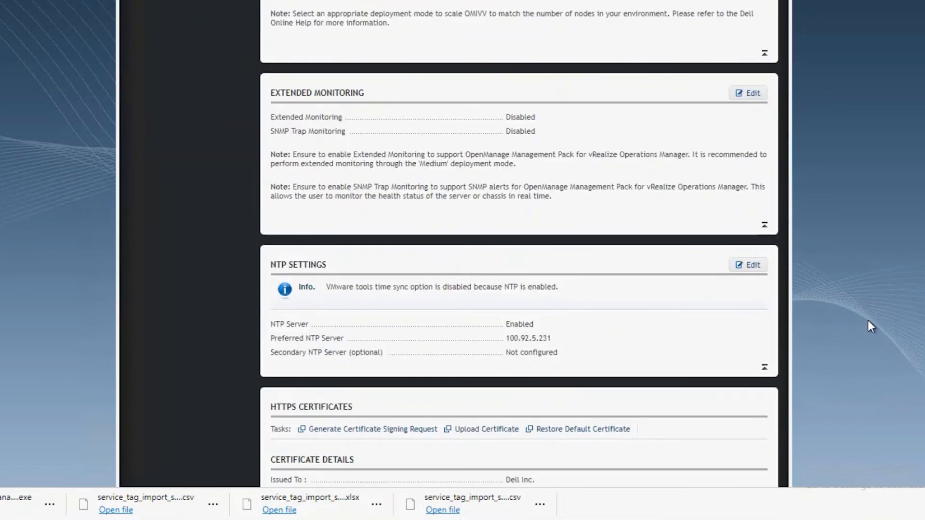
left_click(753, 96)
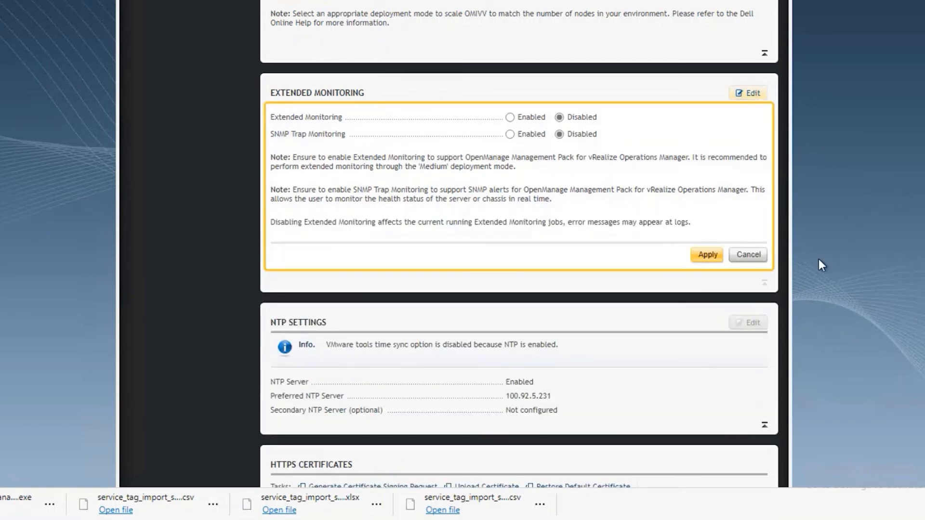
left_click(511, 118)
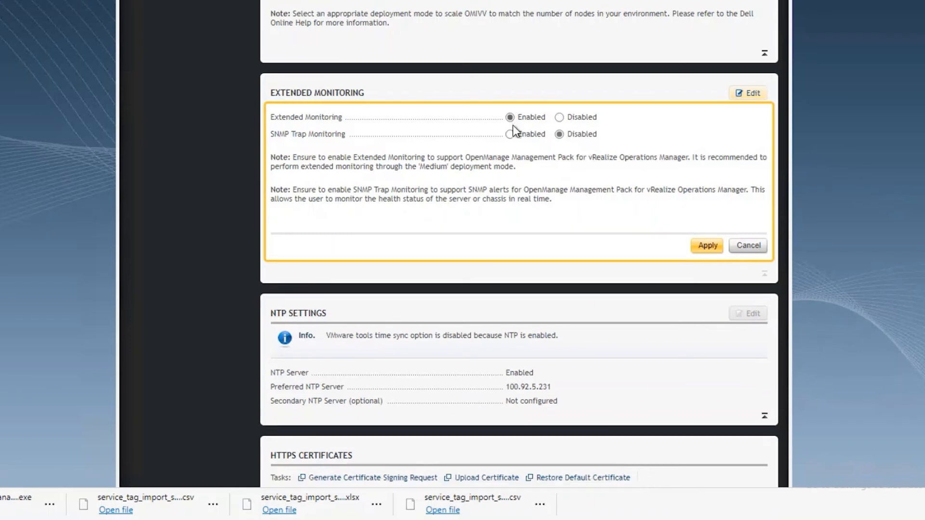
left_click(510, 135)
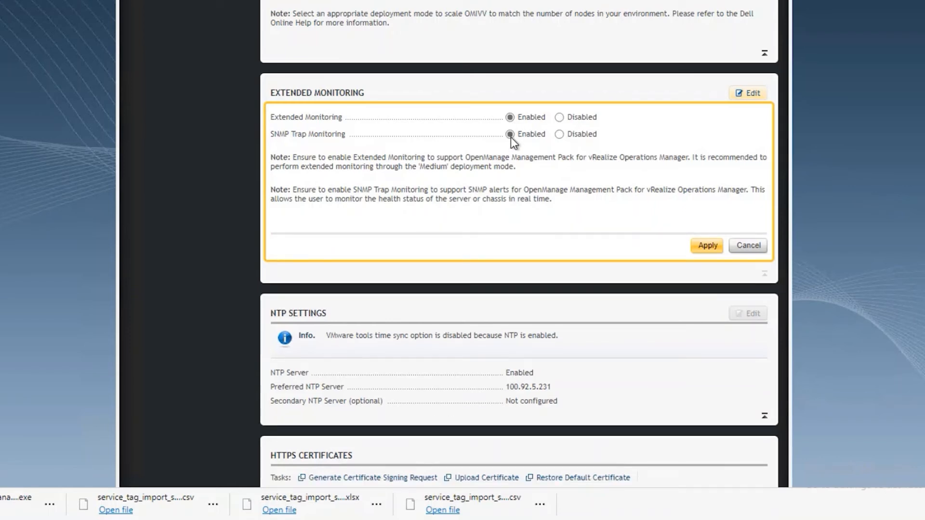
left_click(706, 246)
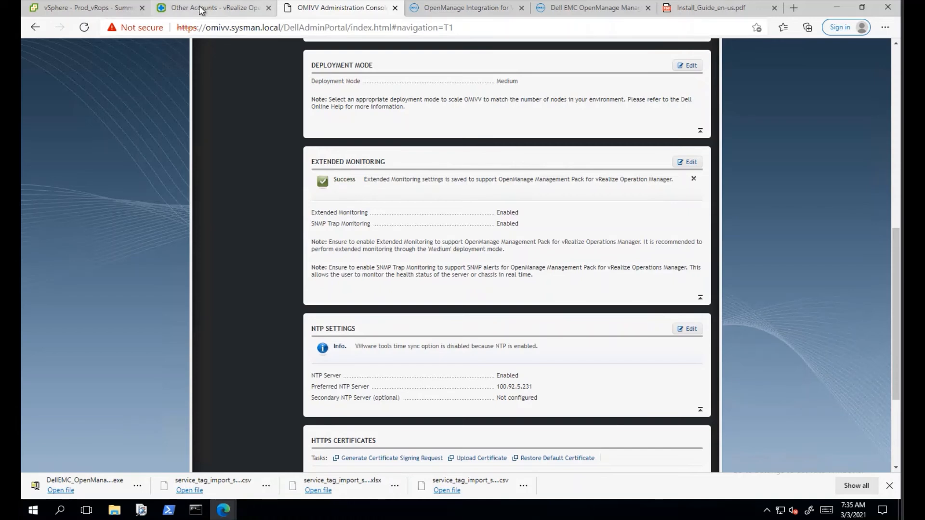
left_click(202, 11)
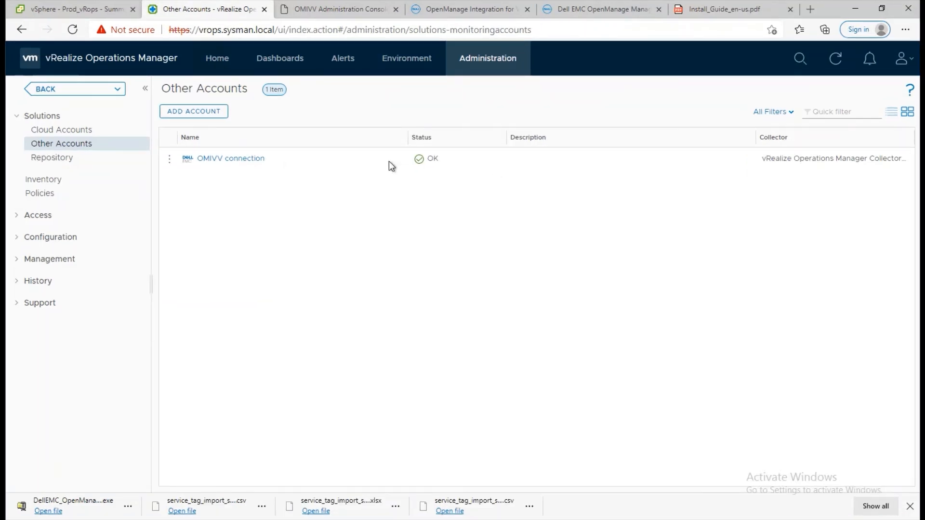
Open Object Details for the 'OMIVV connection' account from its row's action menu.
left_click(169, 162)
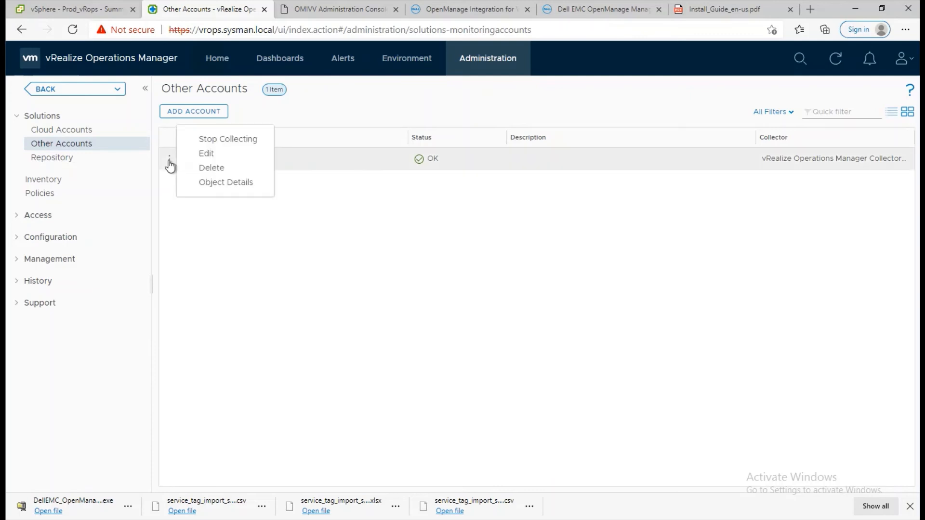
left_click(211, 186)
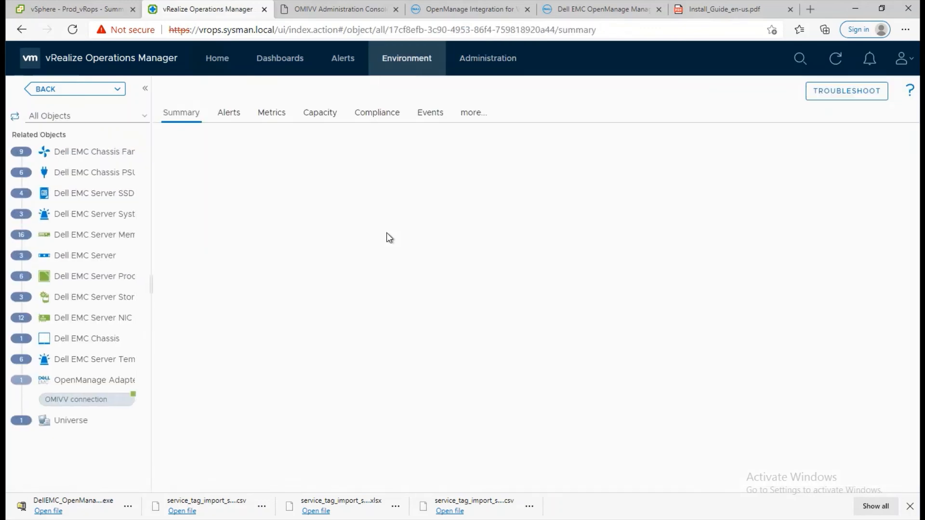